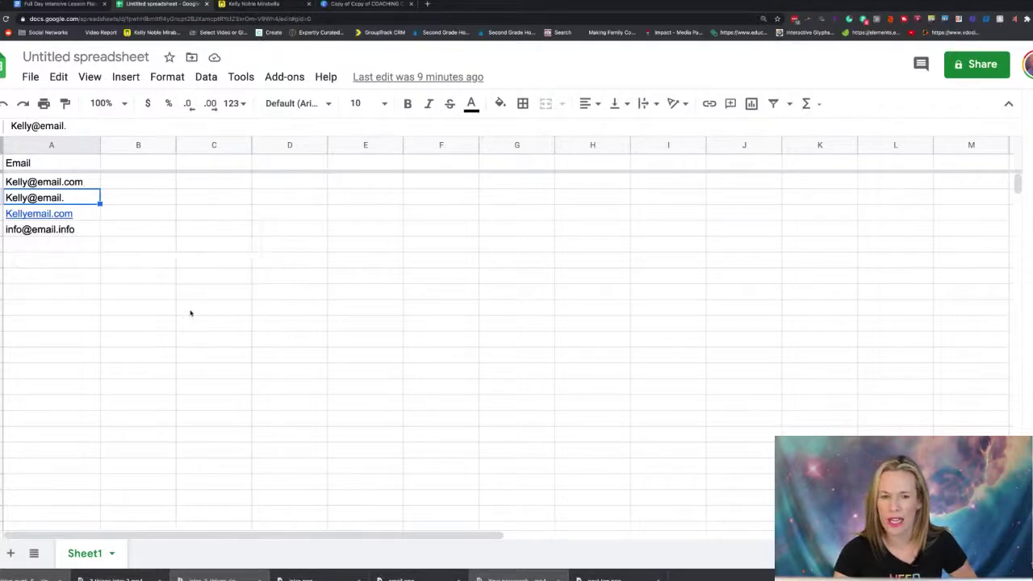
left_click(49, 229)
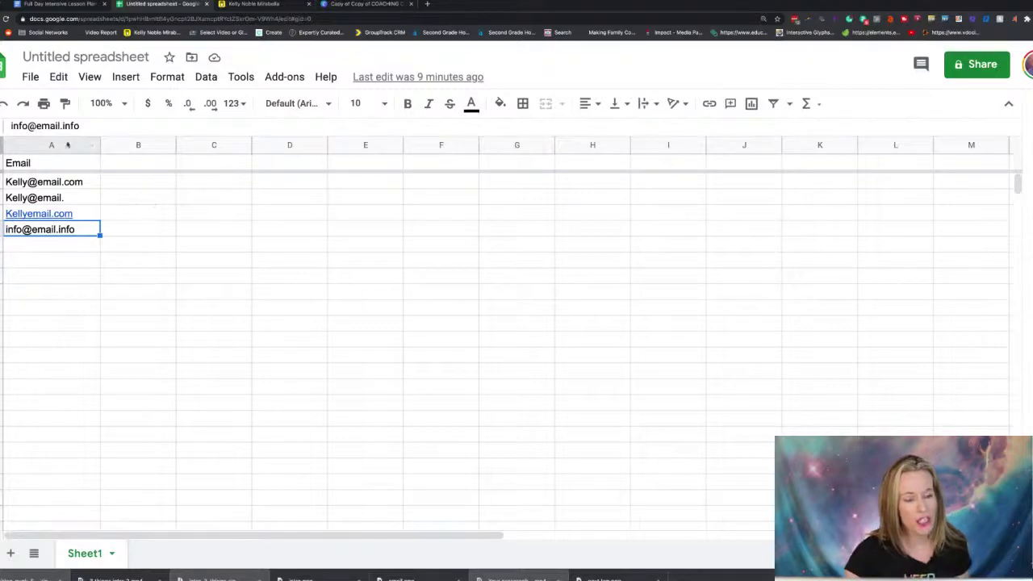
mouse_move(72, 178)
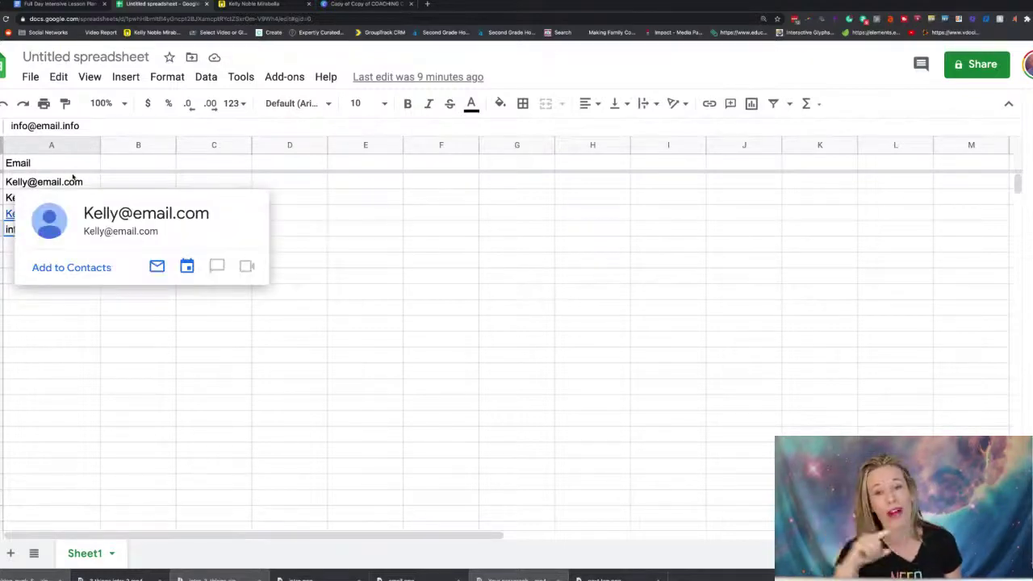
Enter the formula =ISEMAIL(A2) in cell B2 to check whether the first entry is a valid email address.
left_click(109, 180)
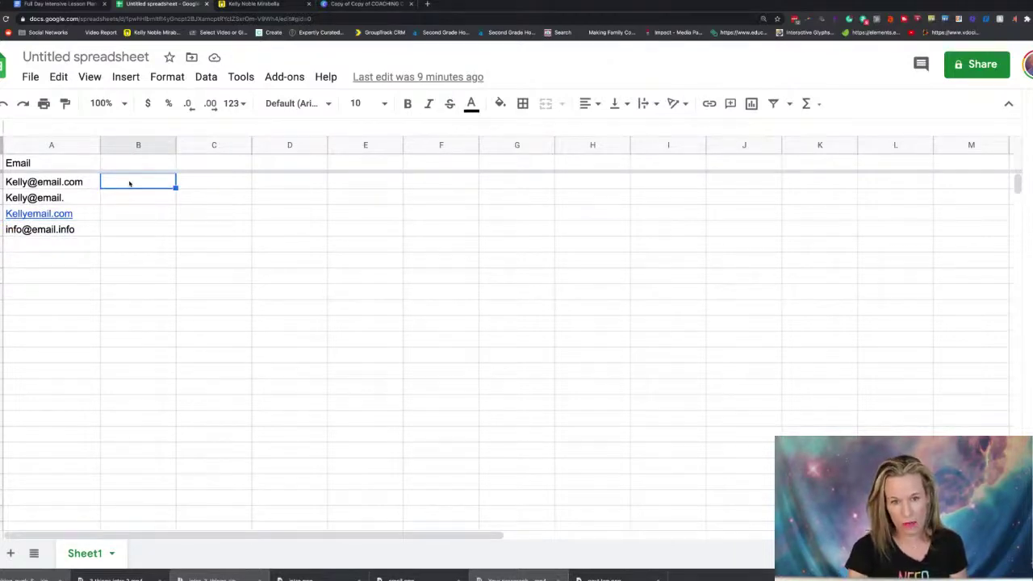
key("super+plus")
key("super+plus")
key("super+plus")
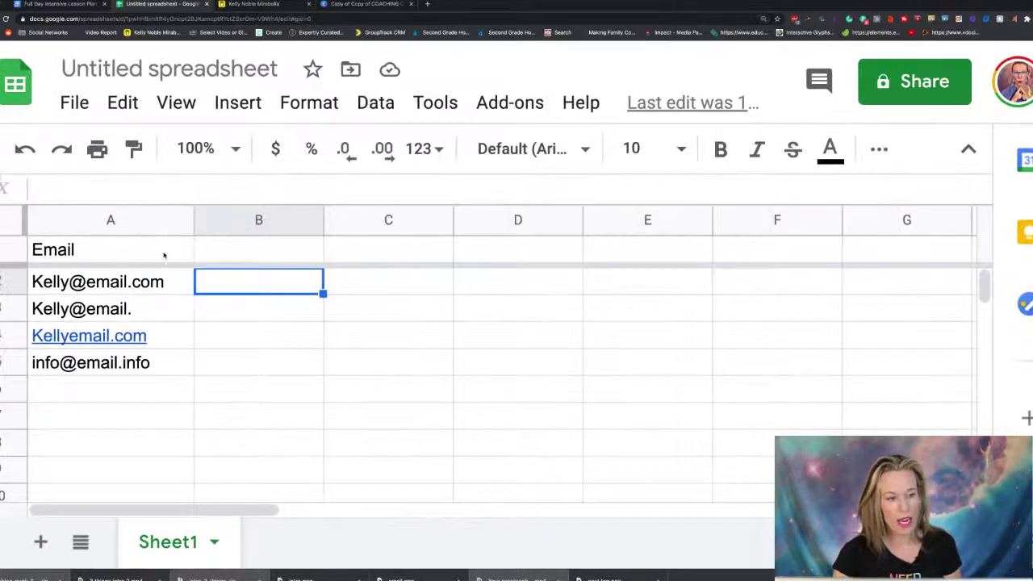
type("=")
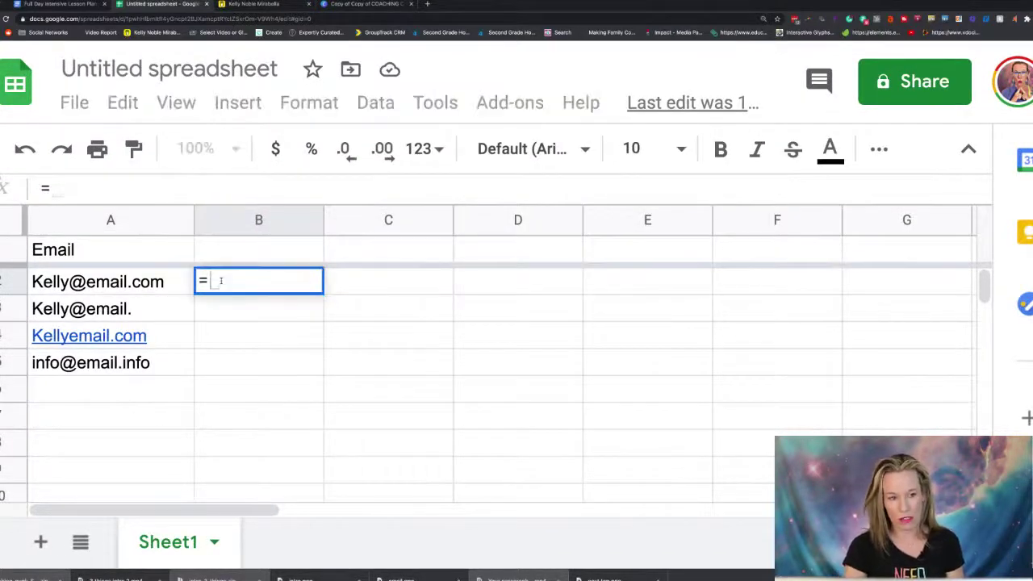
type("i")
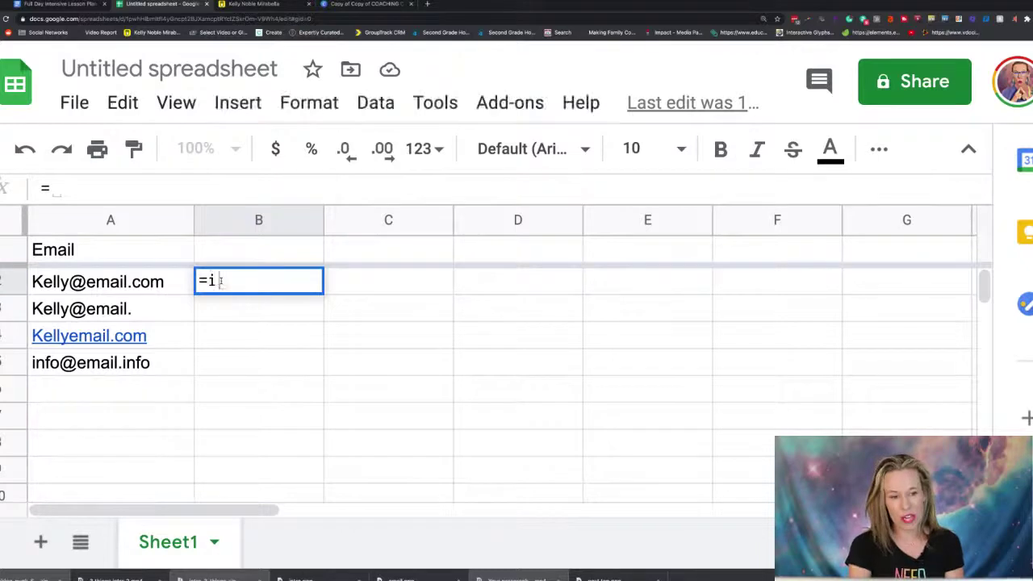
type("semail")
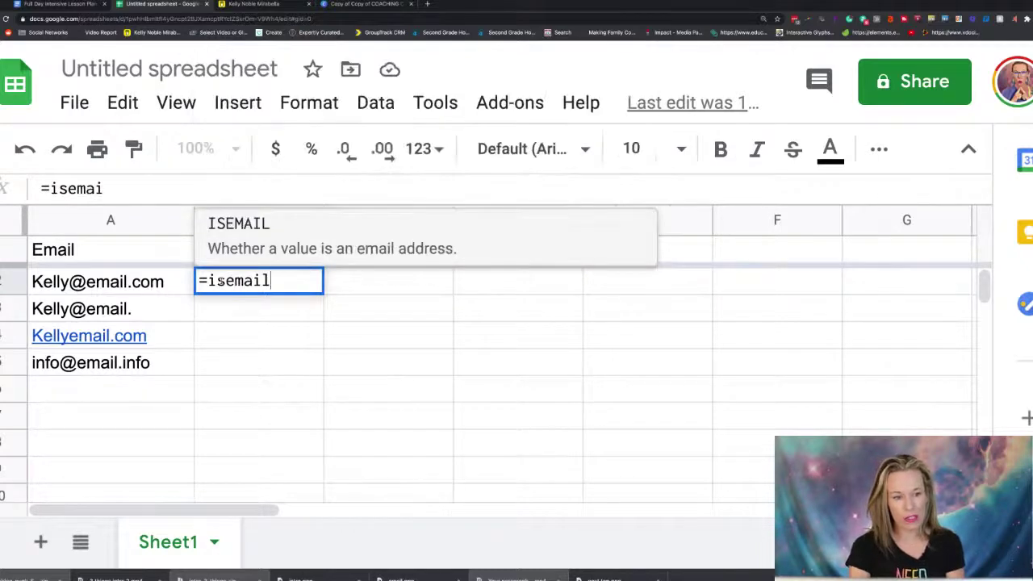
left_click(235, 240)
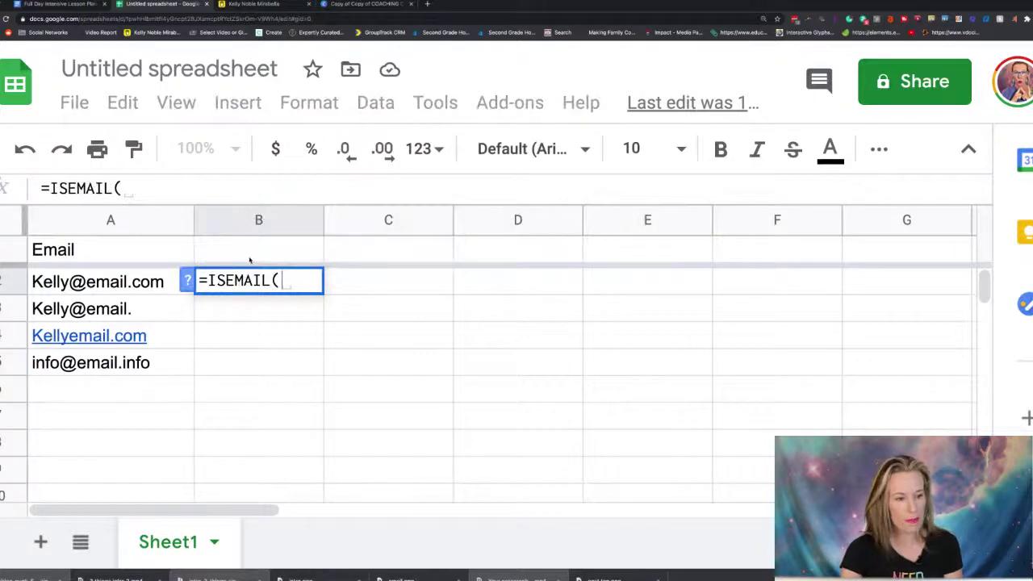
left_click(57, 283)
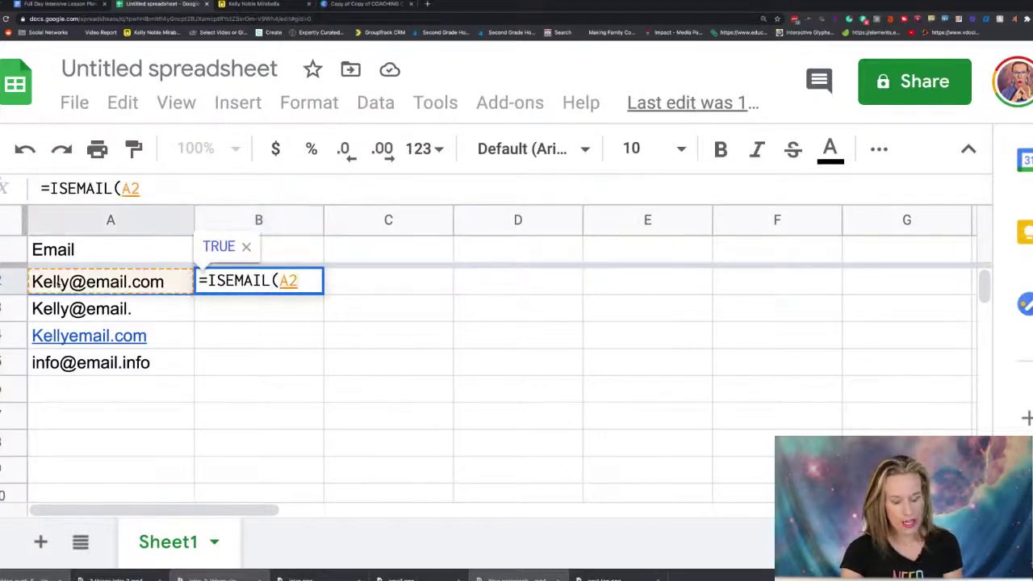
type(")")
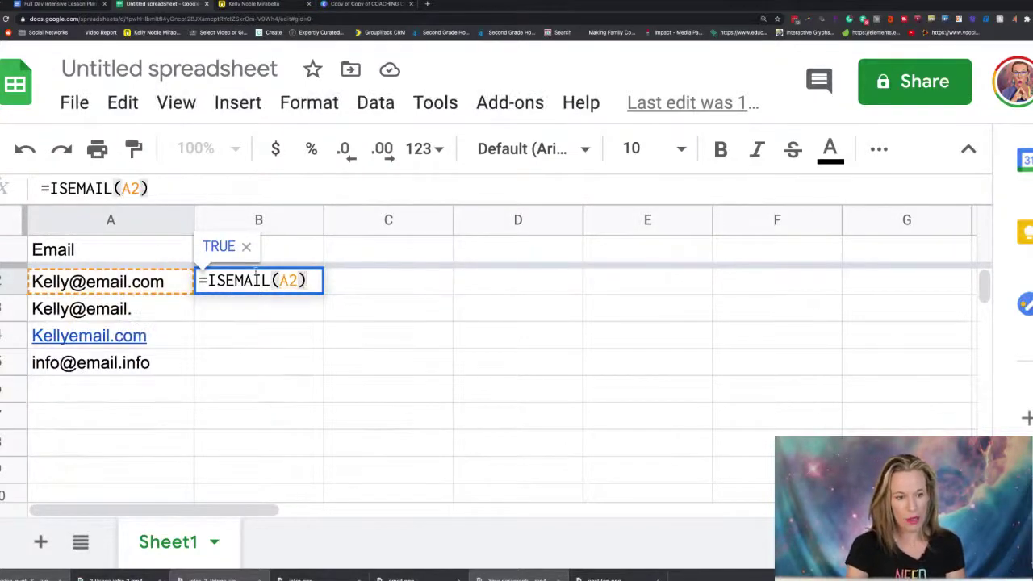
key("Return")
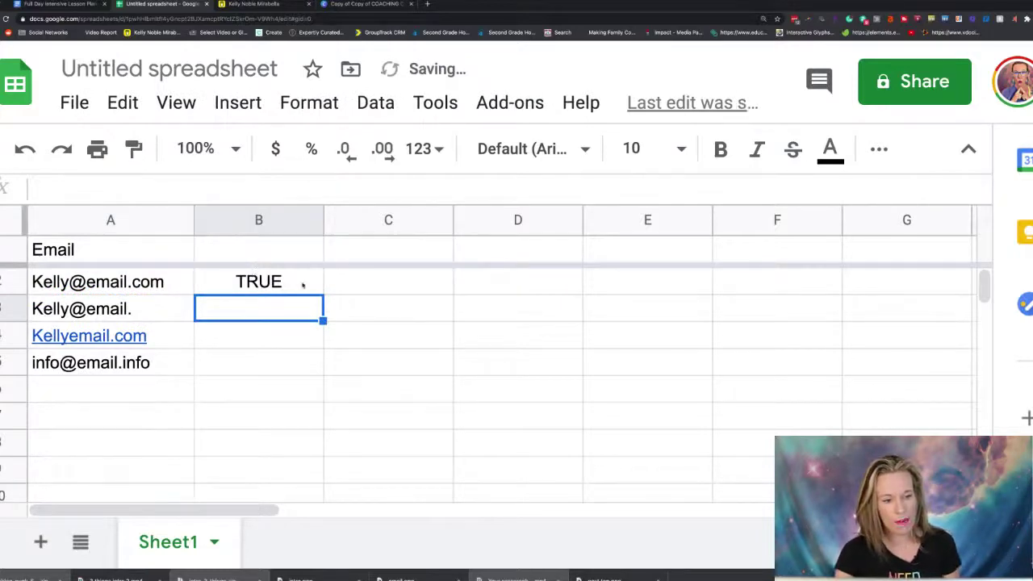
Fill the ISEMAIL formula from B2 down to B5 so every entry in the Email column is checked.
left_click(303, 284)
left_click_drag(323, 295, 310, 360)
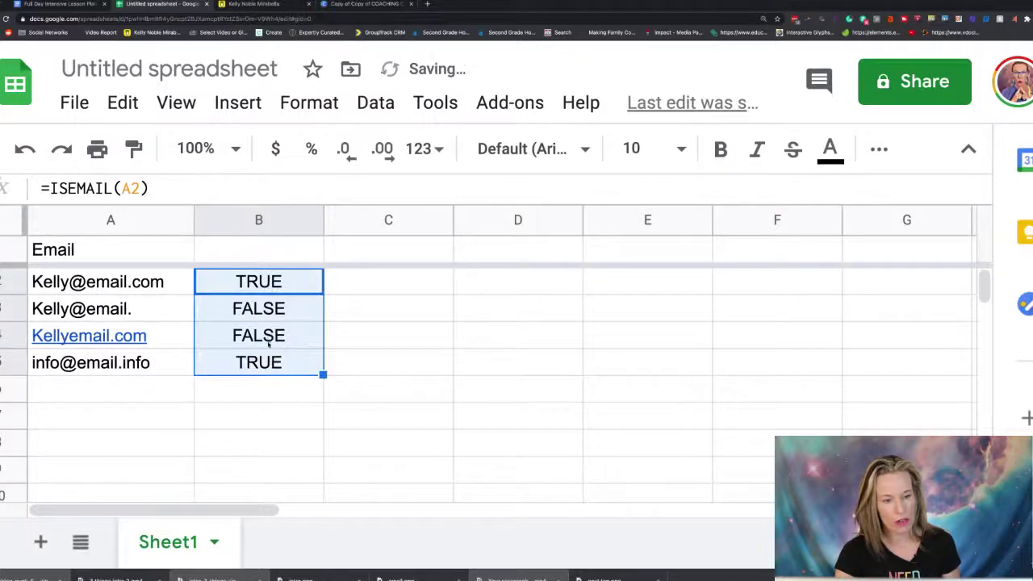
left_click(267, 404)
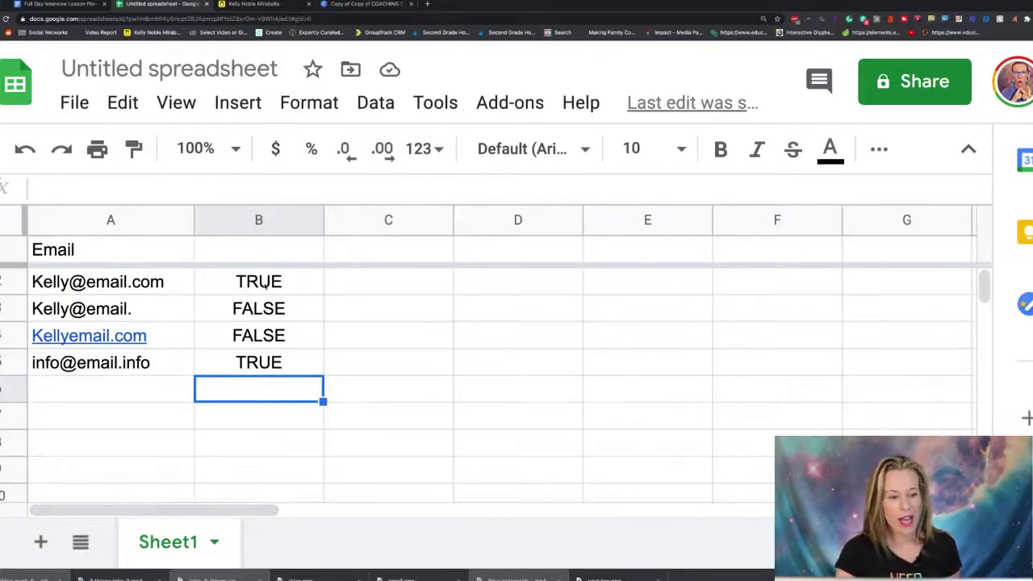
left_click_drag(274, 281, 274, 360)
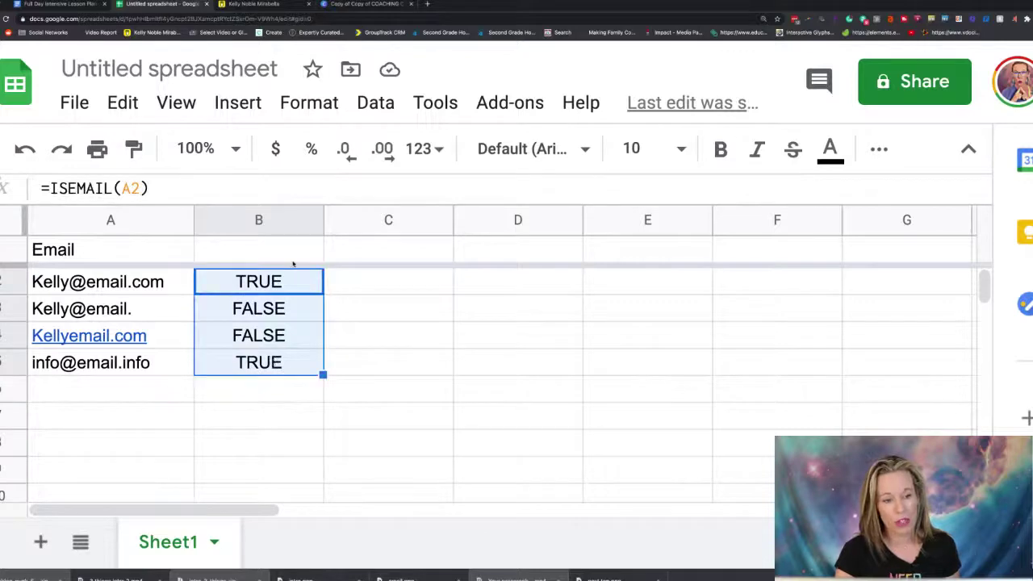
left_click(275, 252)
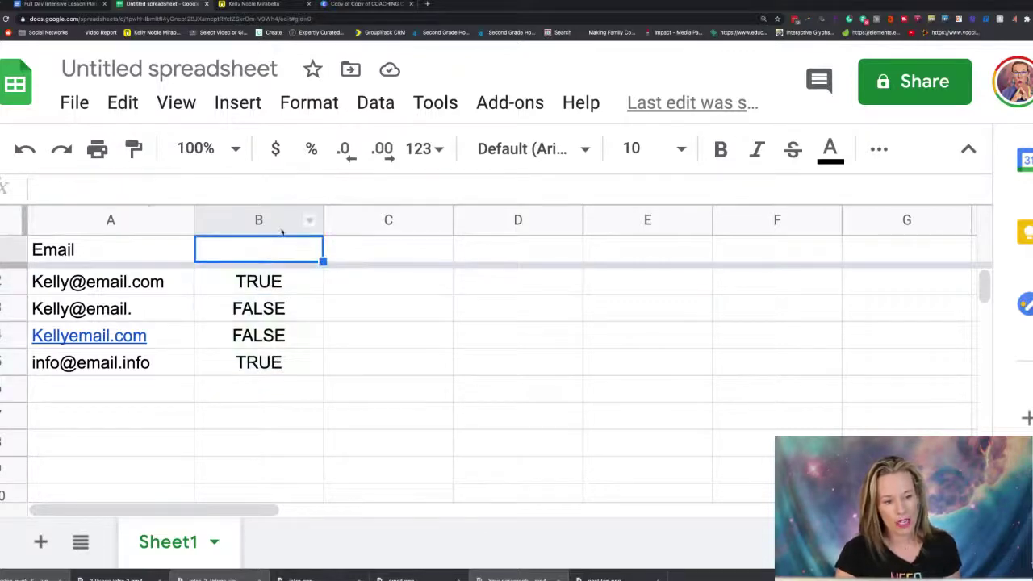
Open the conditional formatting rules for the whole of column B.
left_click(282, 226)
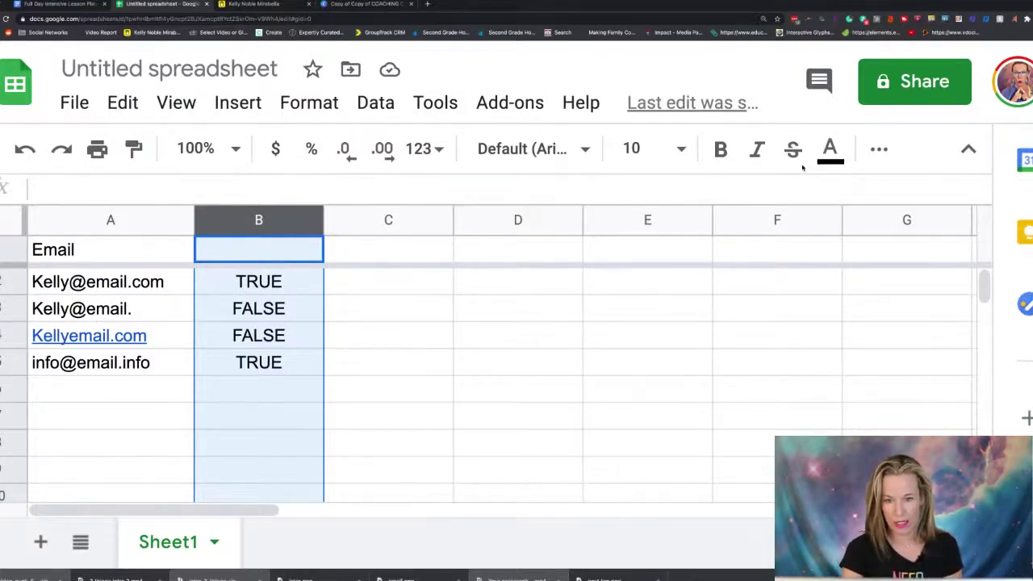
left_click(879, 149)
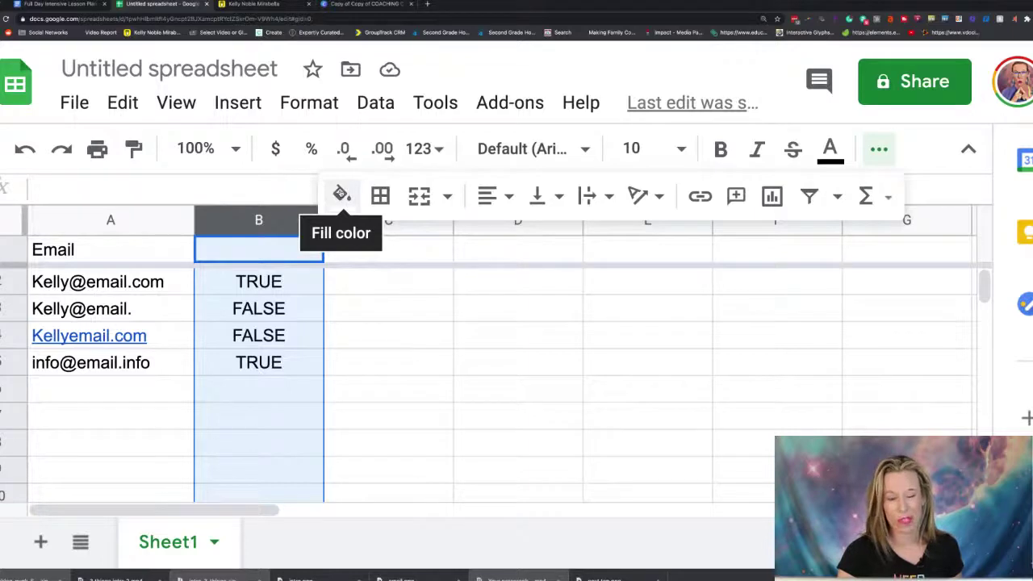
left_click(341, 194)
scroll(444, 416, "down", 2)
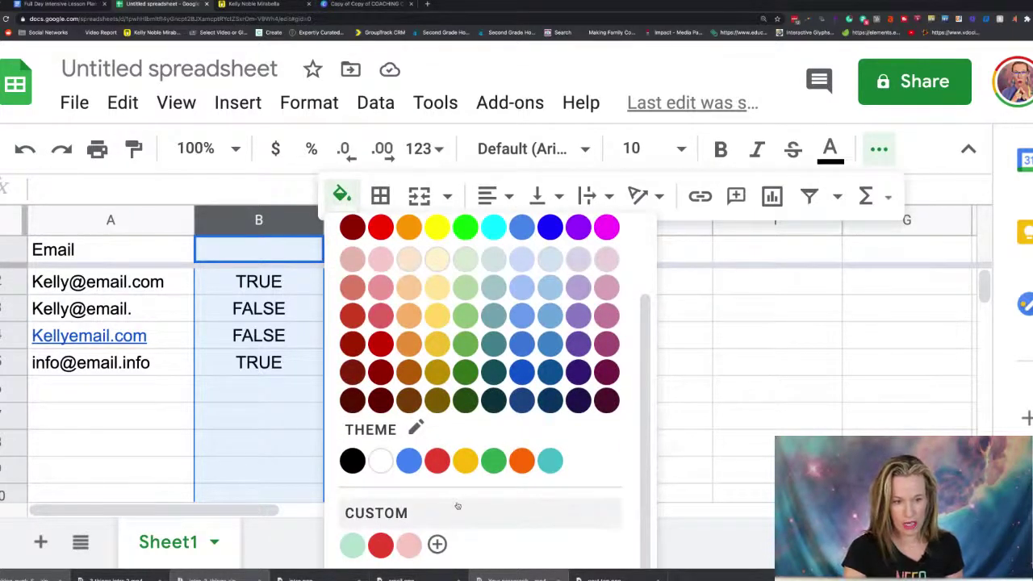
key("ctrl+minus")
key("ctrl+minus")
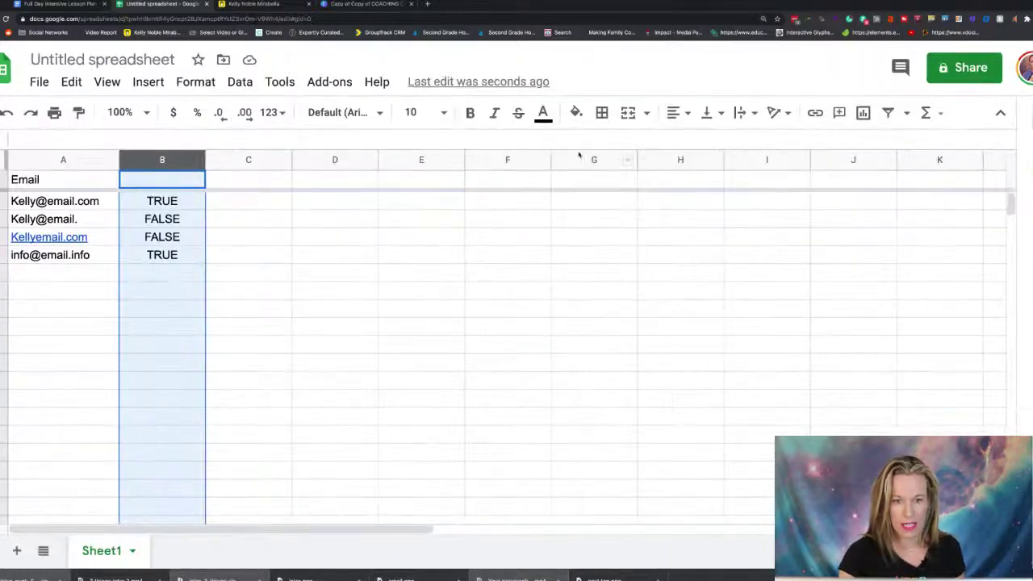
left_click(576, 112)
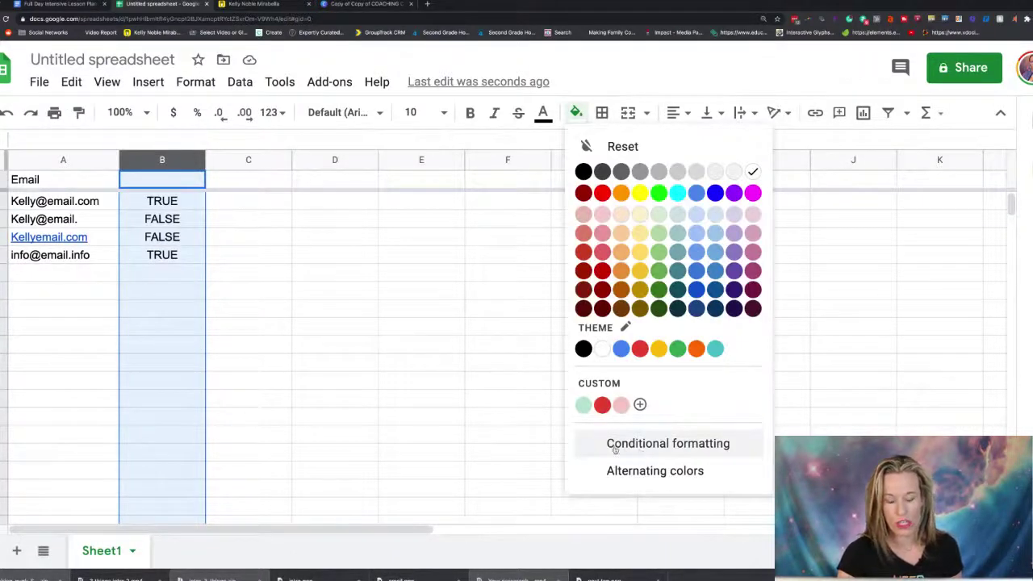
left_click(692, 446)
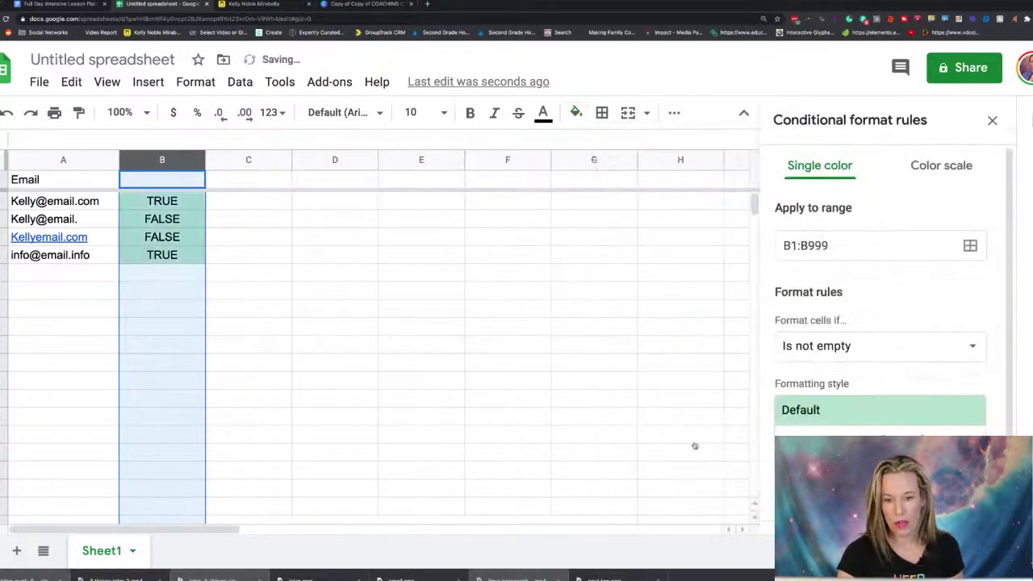
Define the rule for B1:B999 as Text contains "True" with the default green style and save it.
mouse_move(81, 200)
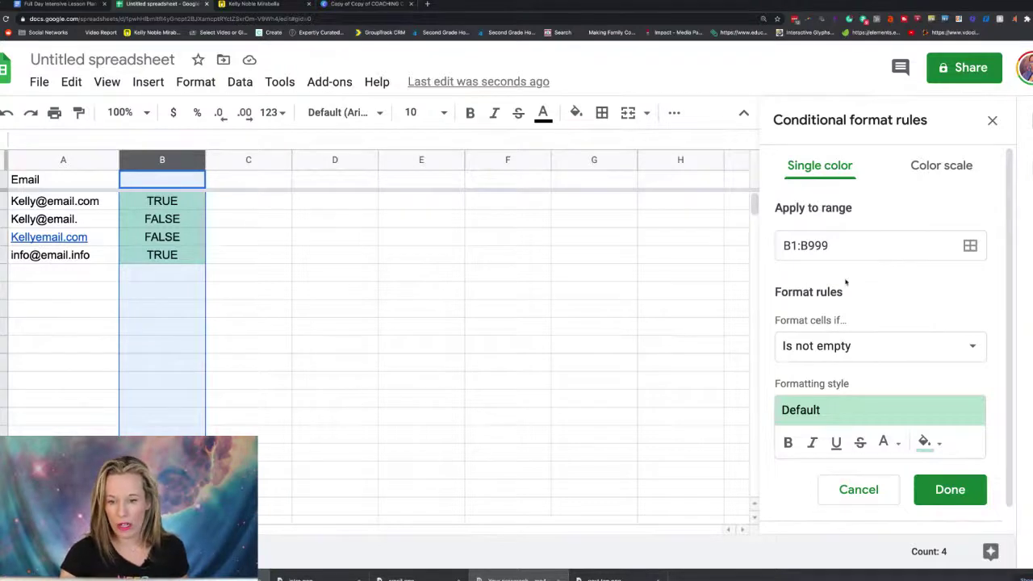
scroll(888, 284, "down", 1)
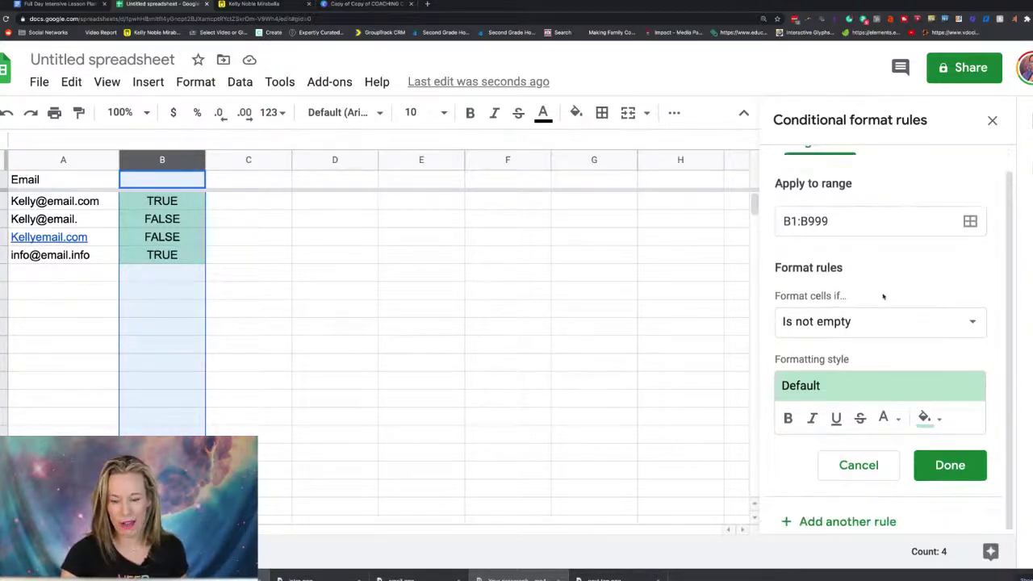
left_click(826, 323)
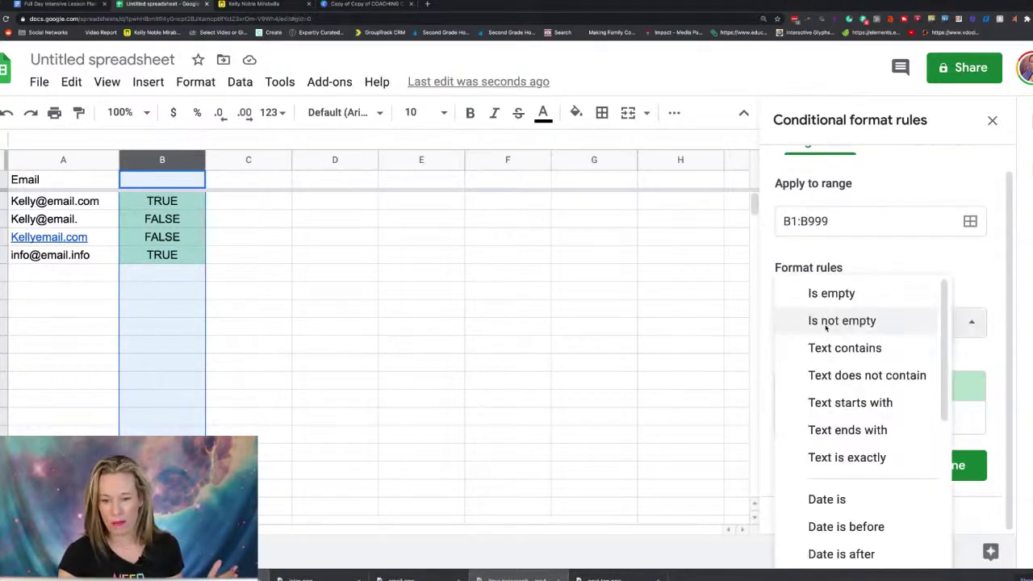
left_click(826, 353)
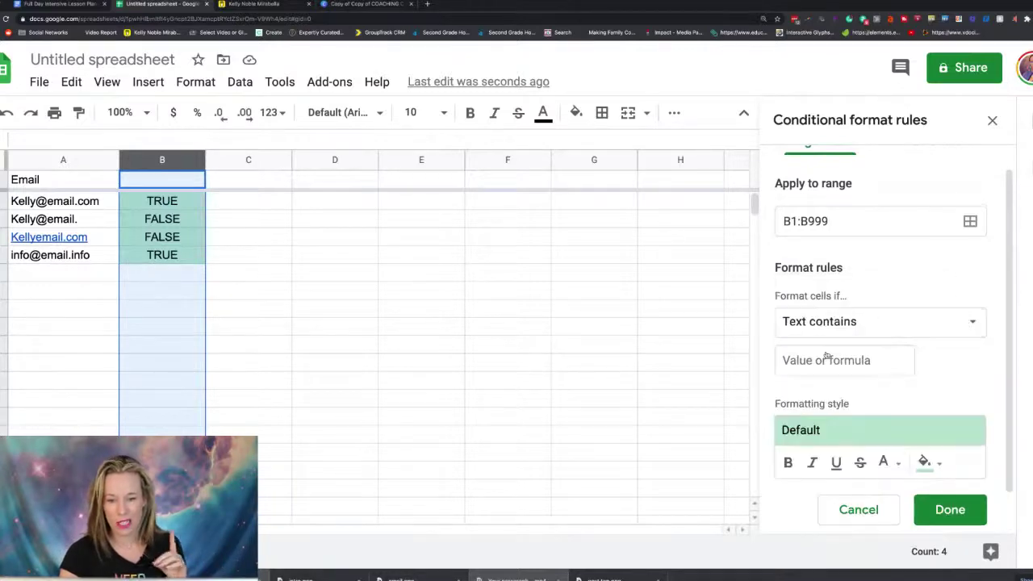
left_click(823, 360)
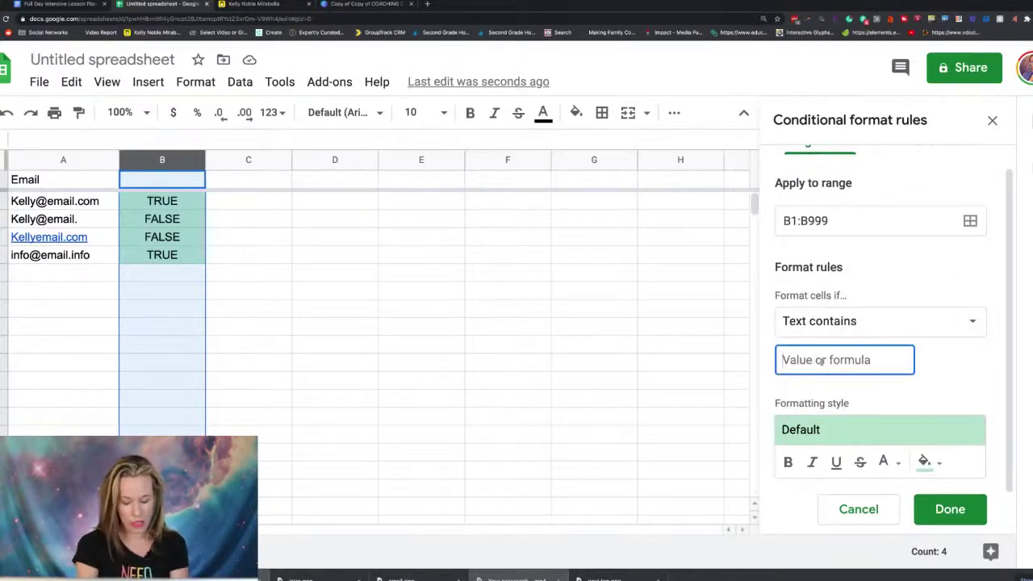
type("True")
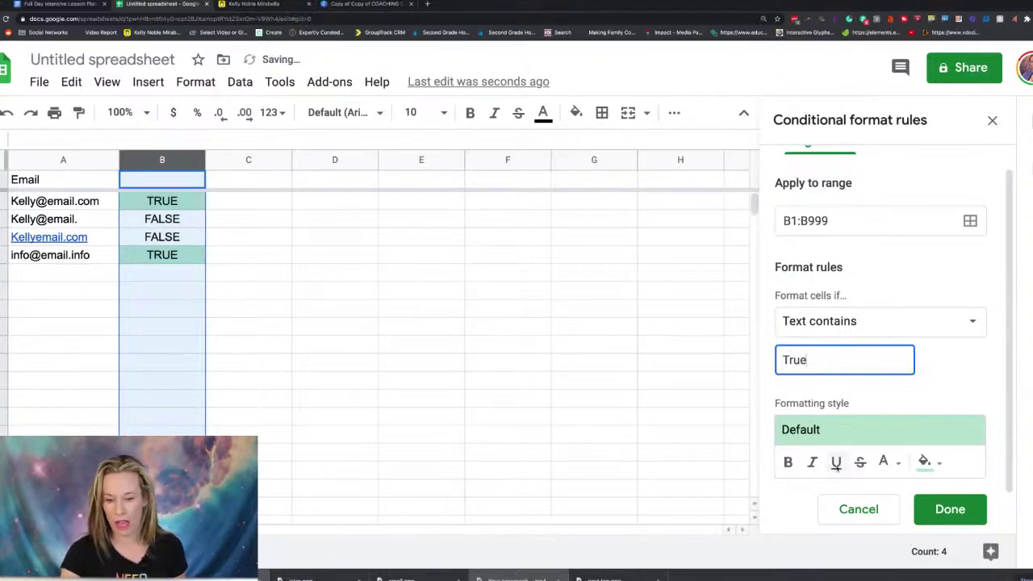
left_click(928, 502)
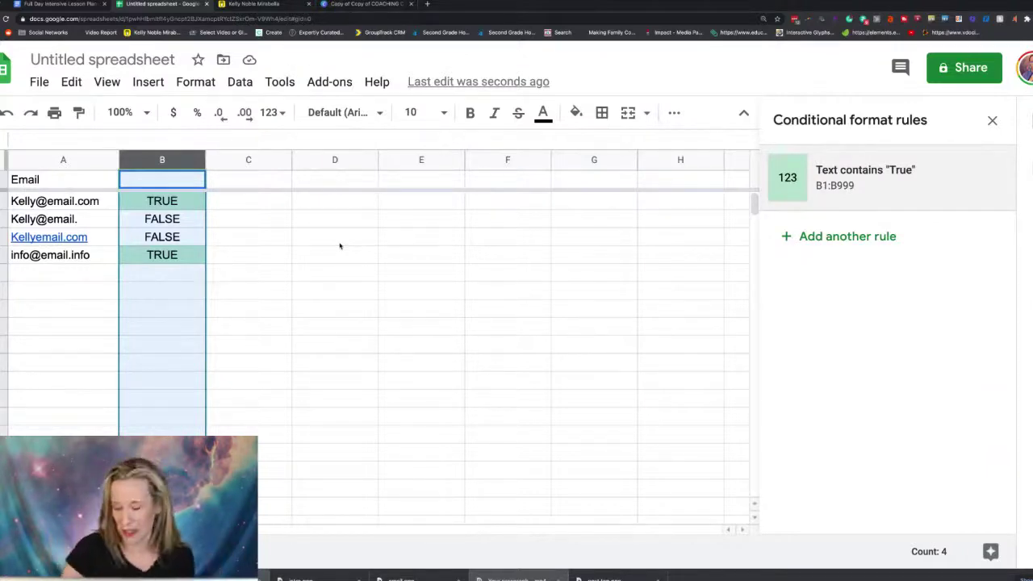
Add a second rule for B1:B999 that gives cells whose text contains "False" the light red fill style.
left_click(830, 240)
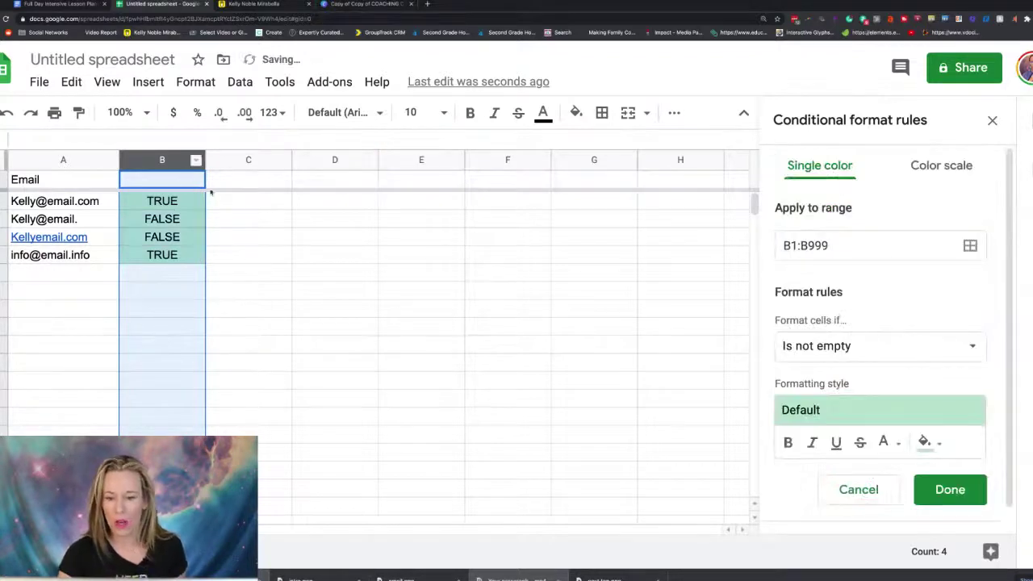
left_click(823, 345)
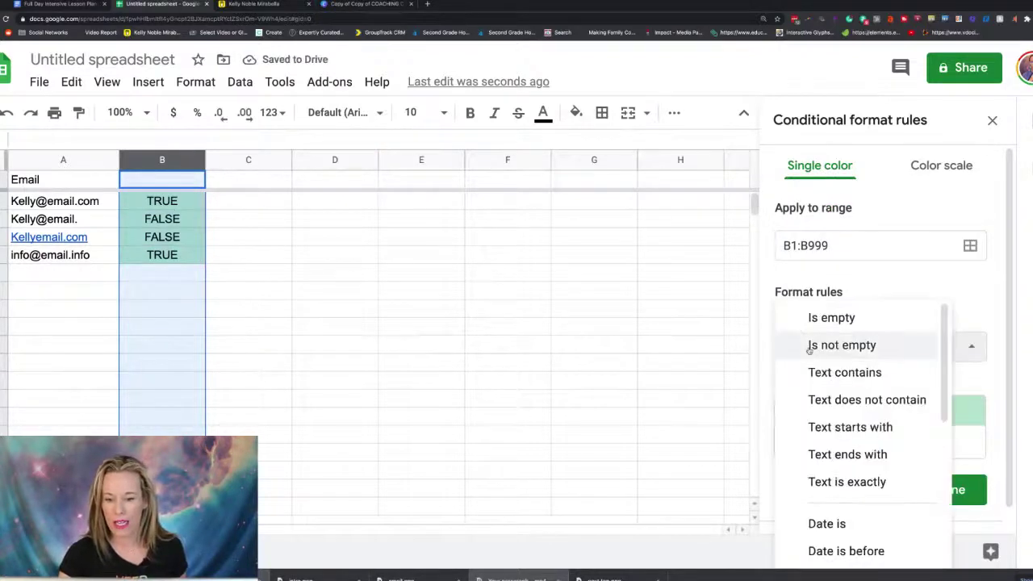
left_click(836, 377)
left_click(832, 385)
type("False")
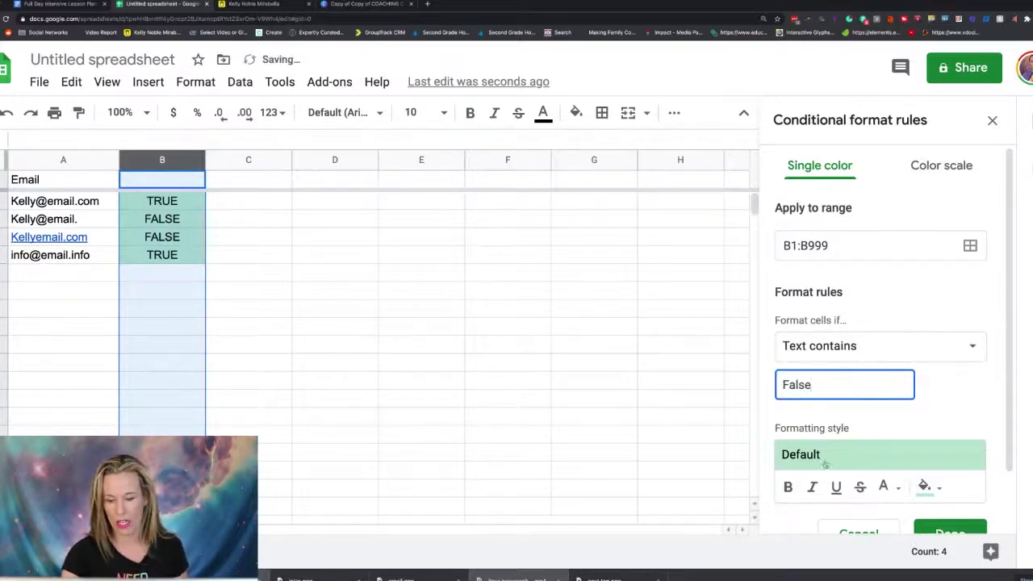
left_click(838, 458)
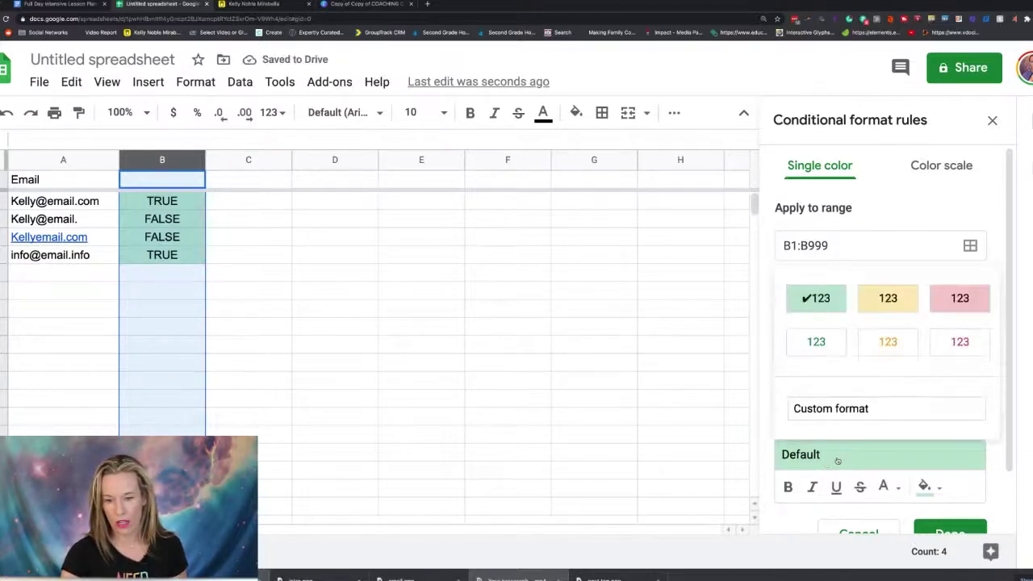
left_click(960, 299)
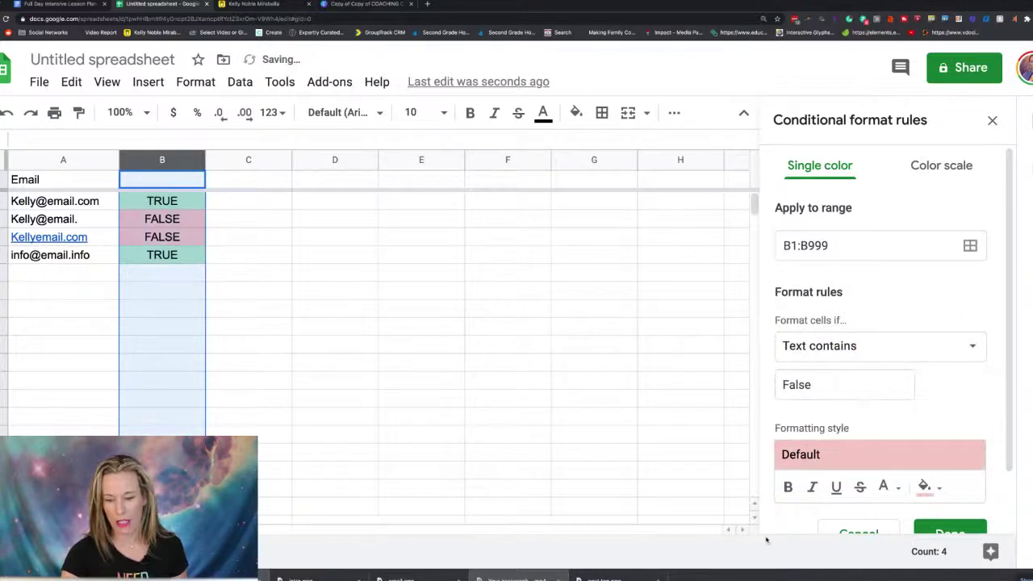
scroll(944, 516, "down", 1)
left_click(942, 525)
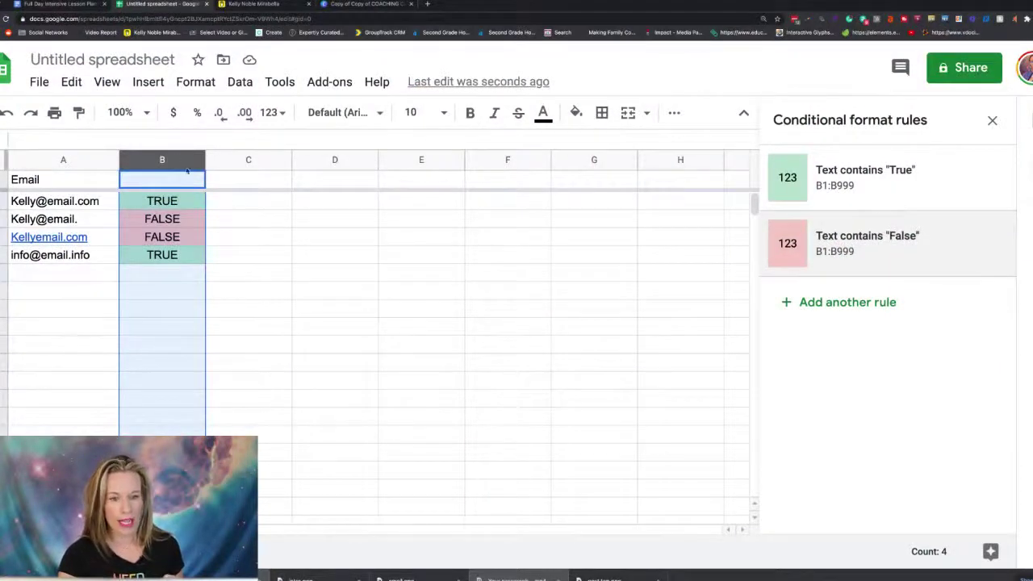
Create a filter on column B and add a new filter view for B1:B999 named "Email True".
left_click(675, 113)
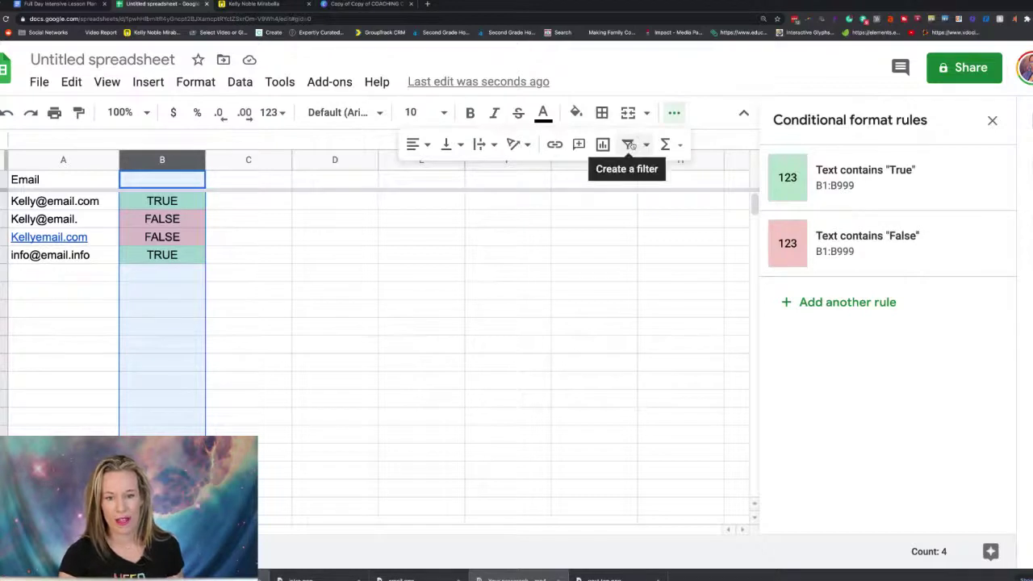
left_click(629, 146)
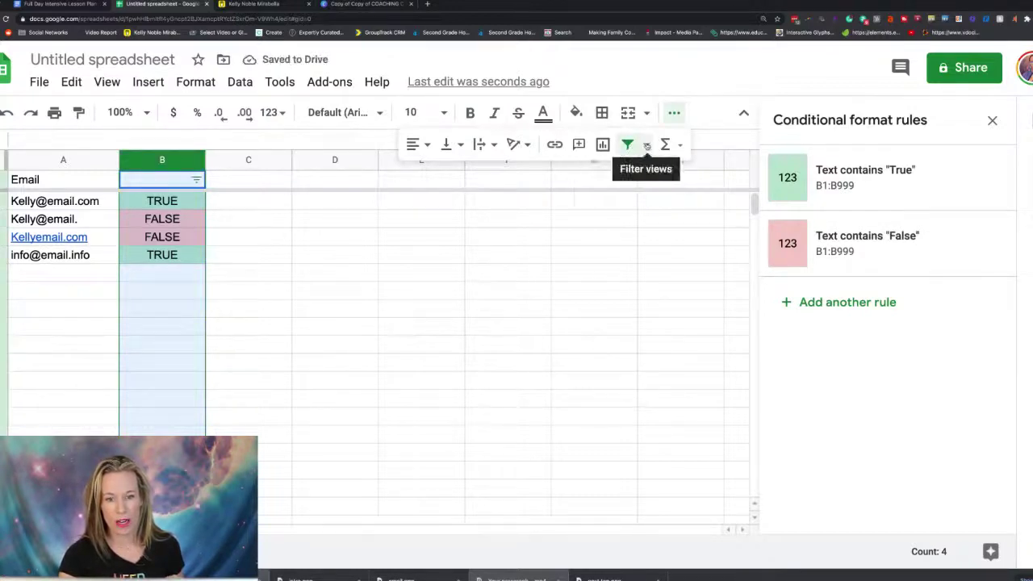
left_click(646, 145)
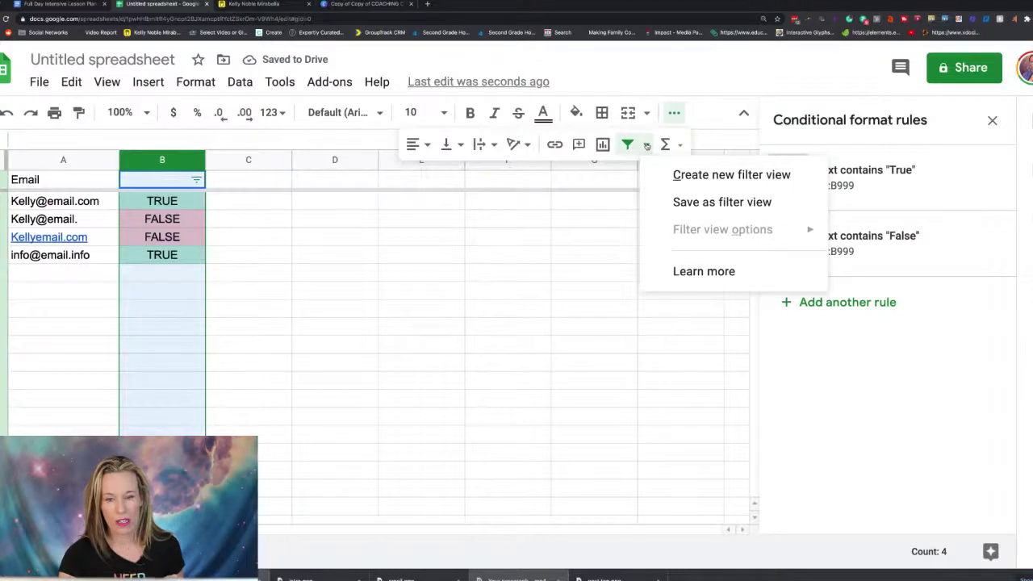
left_click(722, 176)
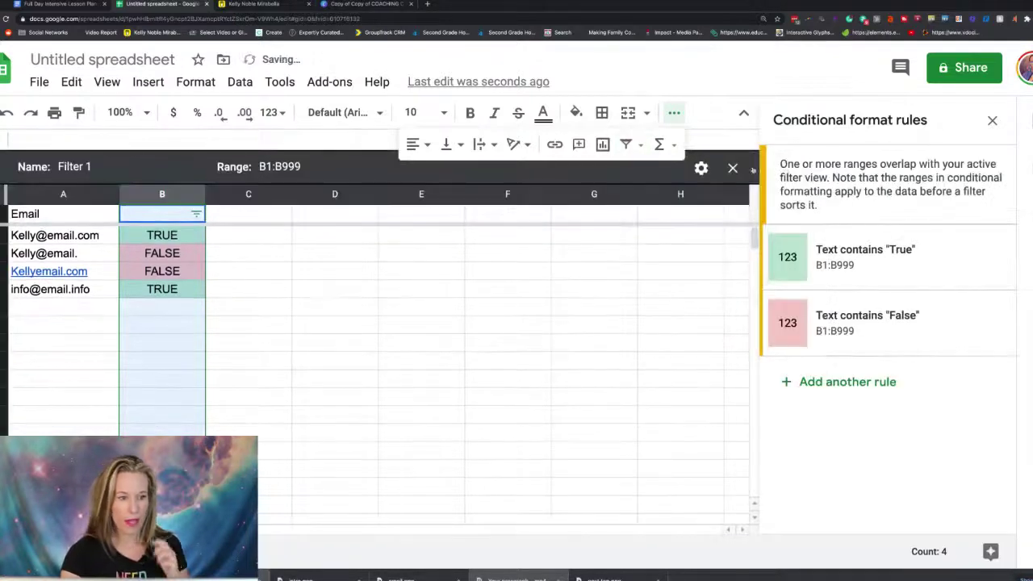
left_click(81, 166)
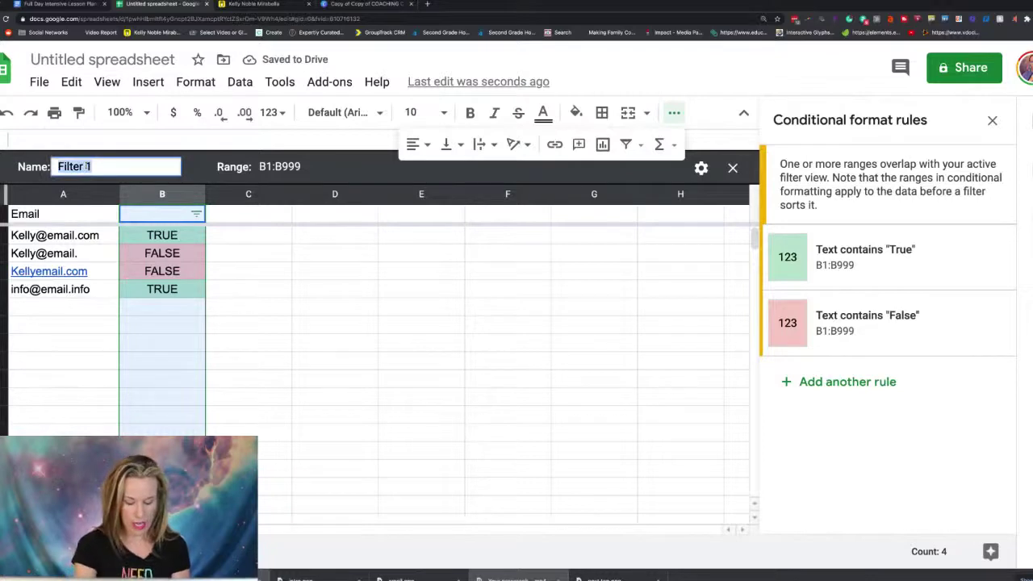
type("Email True")
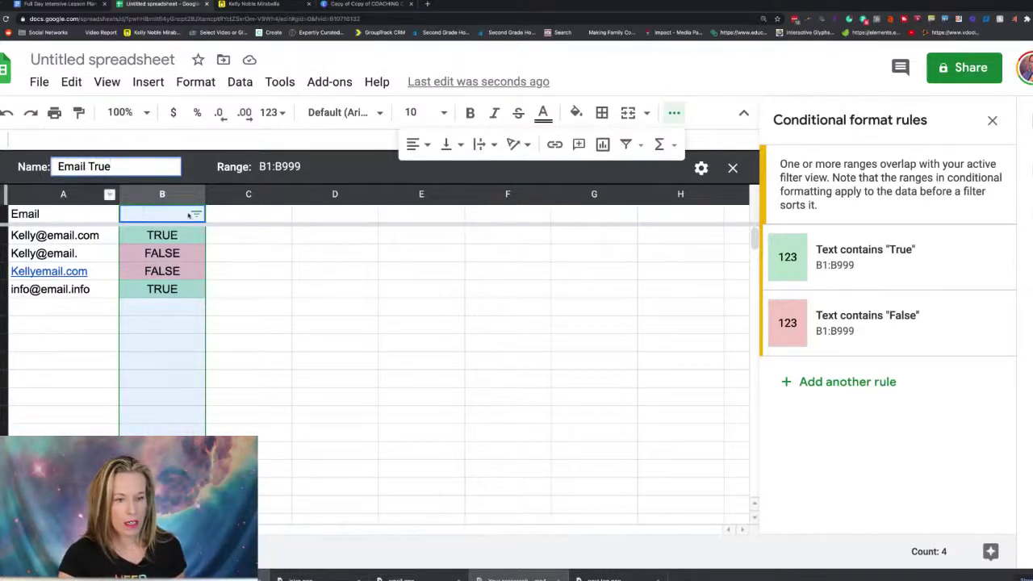
Exclude the FALSE value from column B in the "Email True" filter view, apply it, and close the view.
left_click(196, 214)
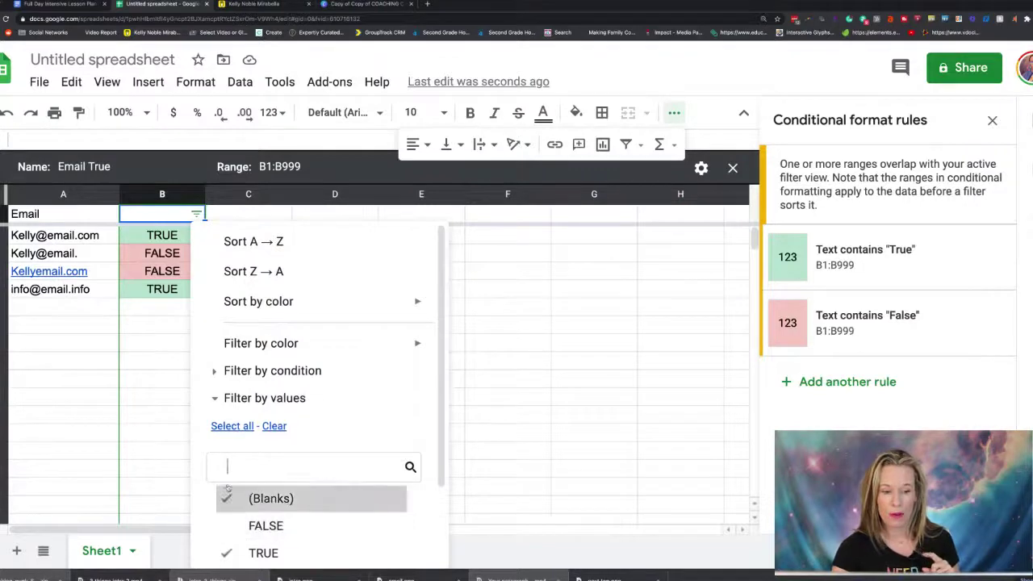
scroll(315, 436, "down", 1)
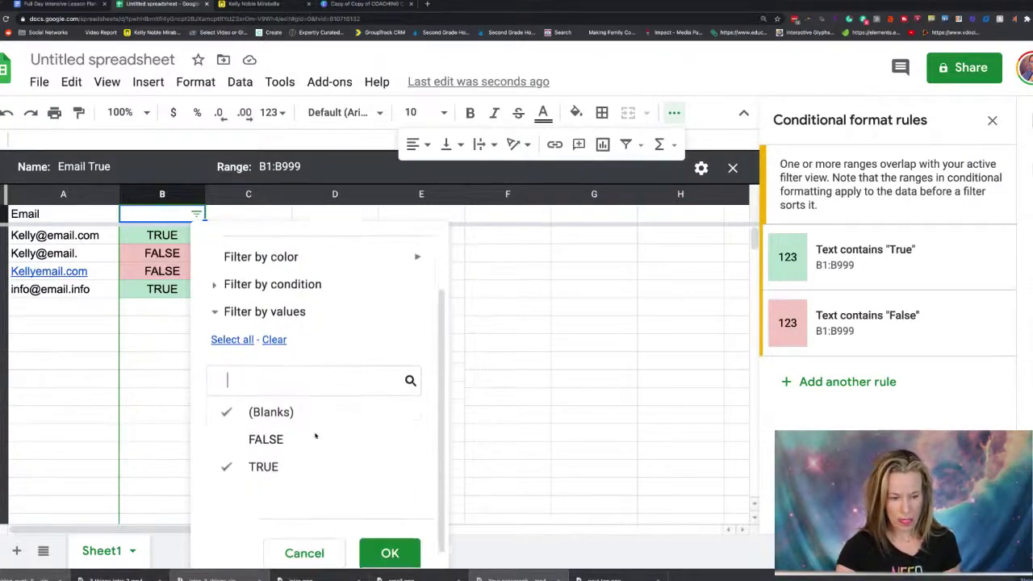
left_click(405, 547)
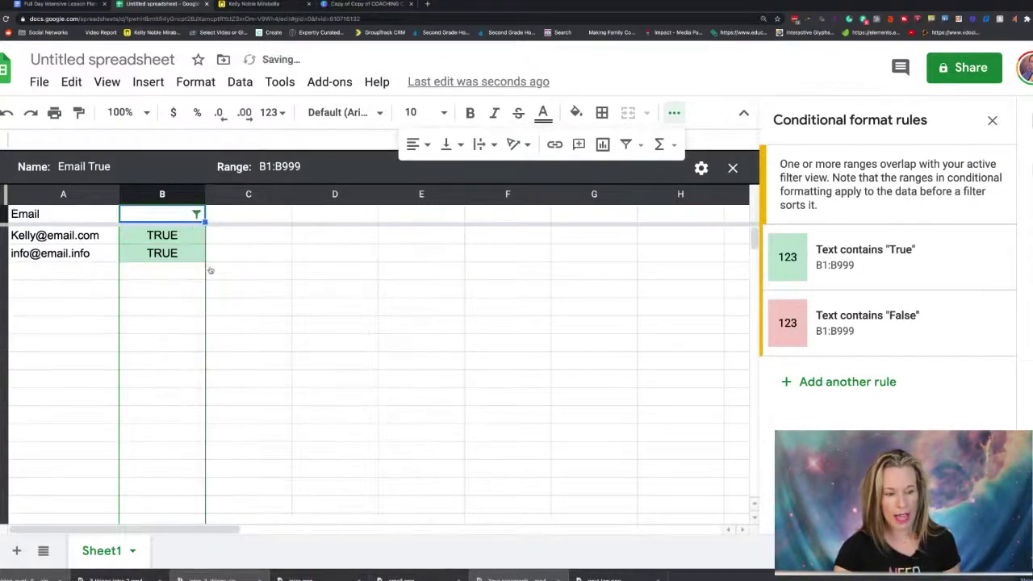
left_click(259, 296)
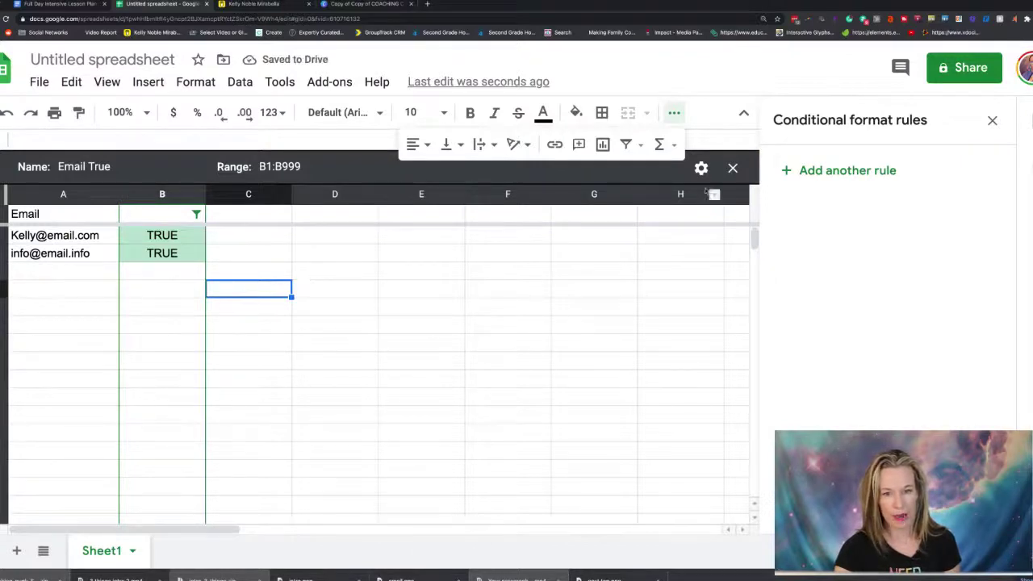
left_click(732, 168)
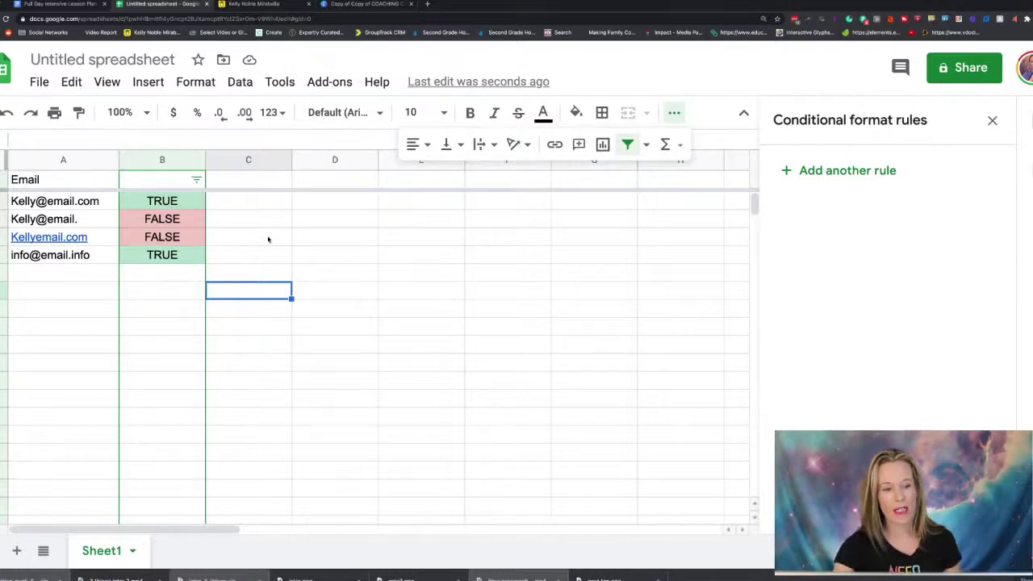
left_click(196, 180)
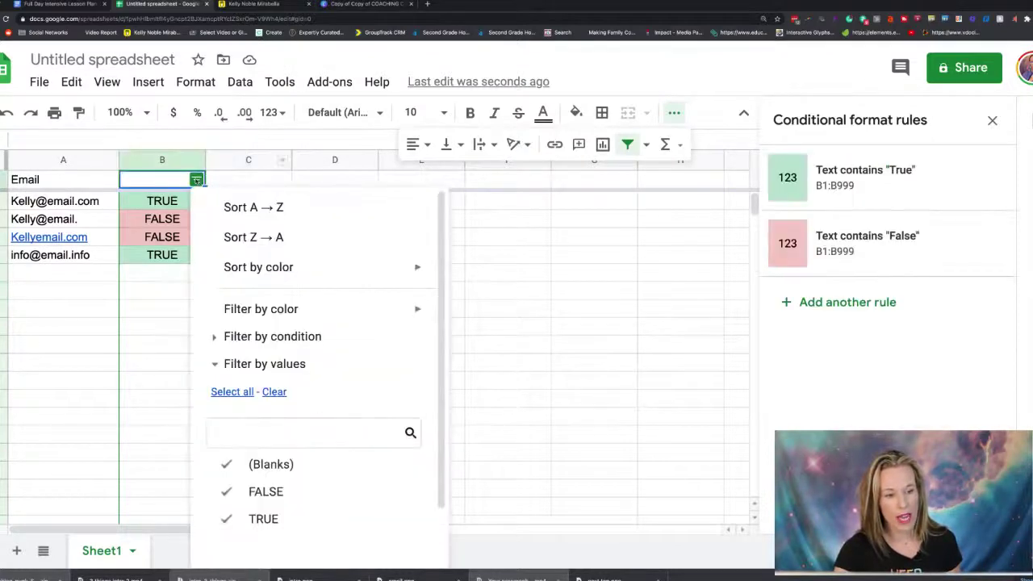
left_click(255, 494)
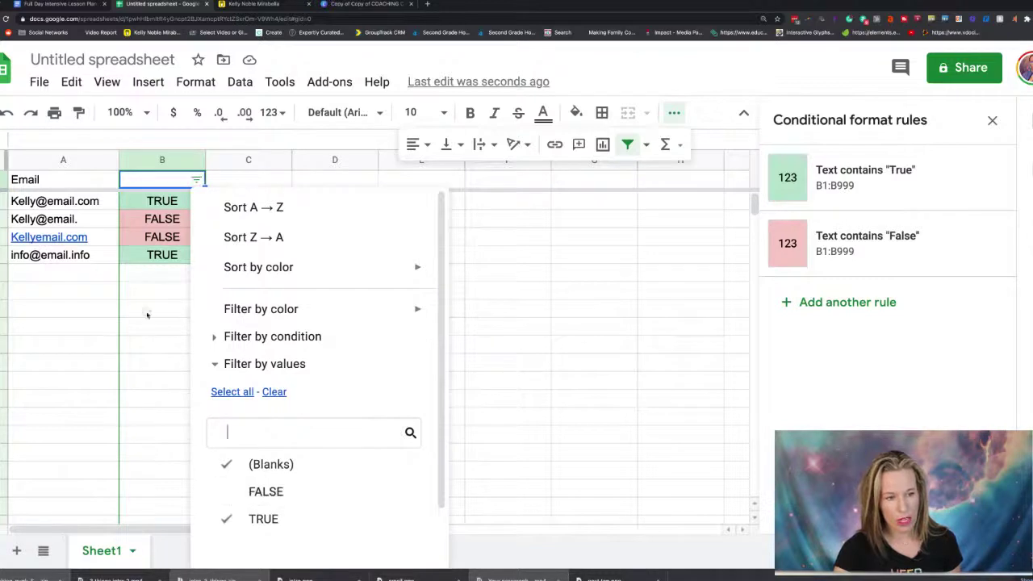
left_click(147, 315)
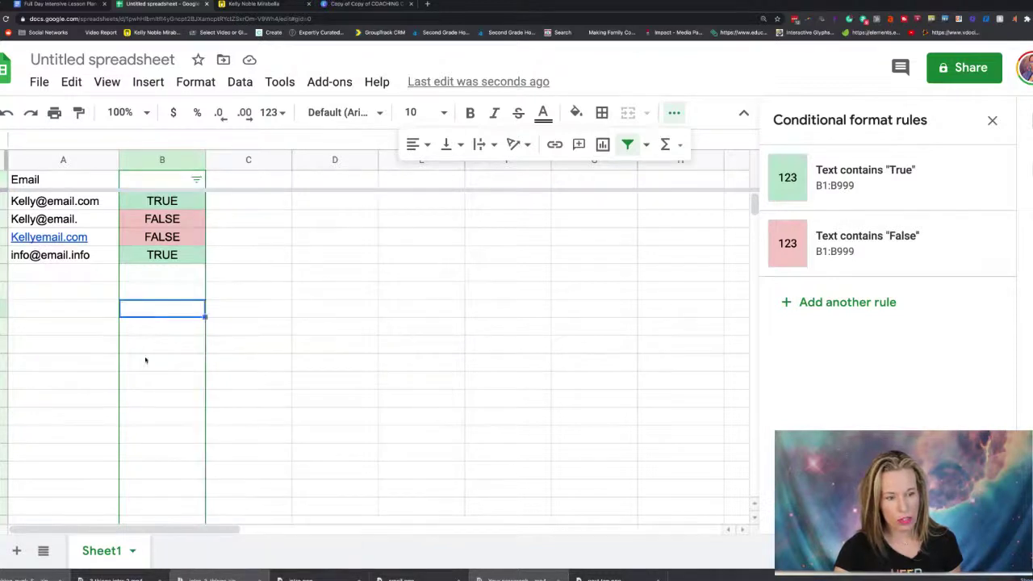
Filter column B of the regular sheet by values so that FALSE rows are hidden.
left_click(196, 179)
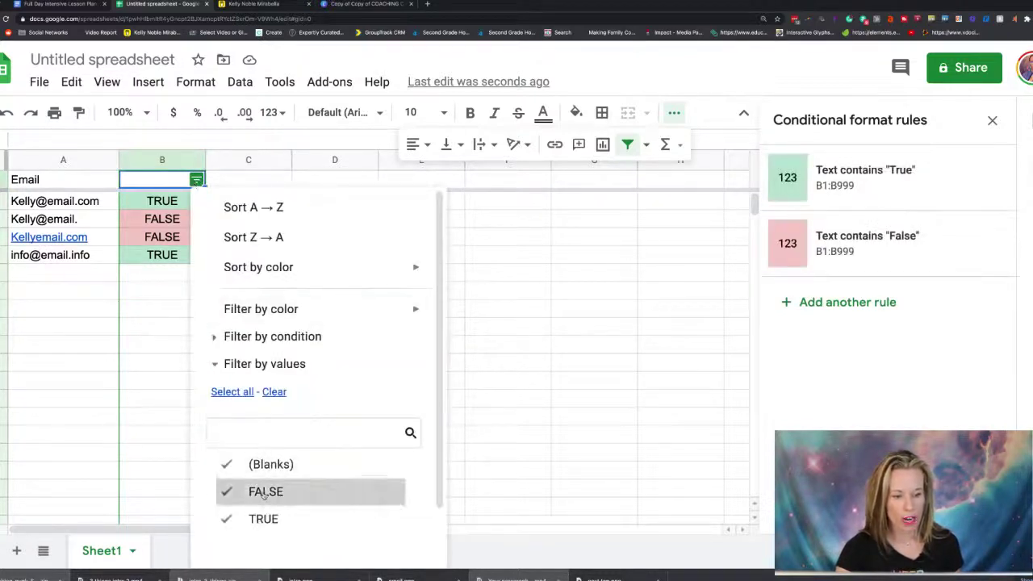
left_click(266, 491)
scroll(267, 517, "down", 2)
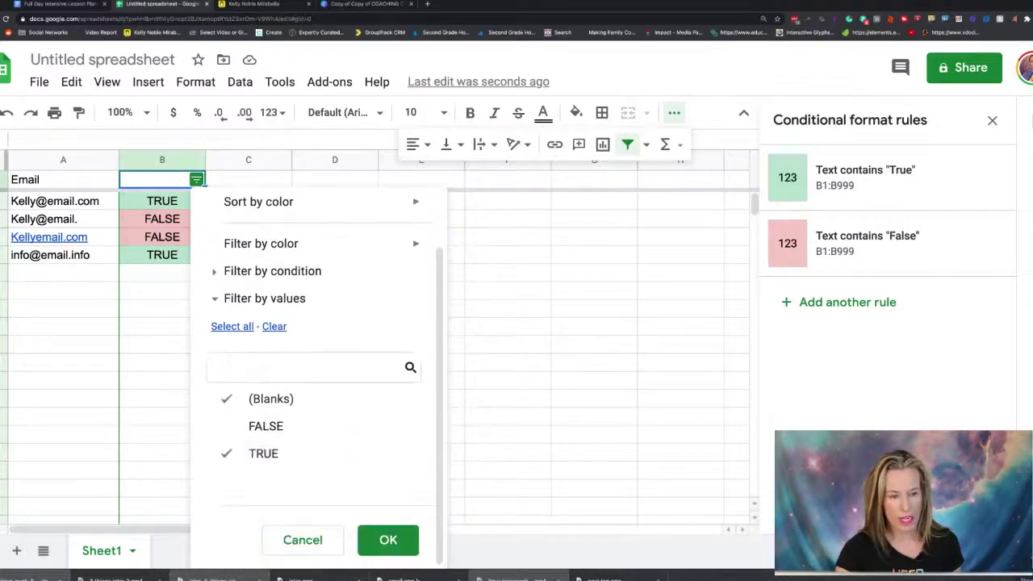
left_click(388, 541)
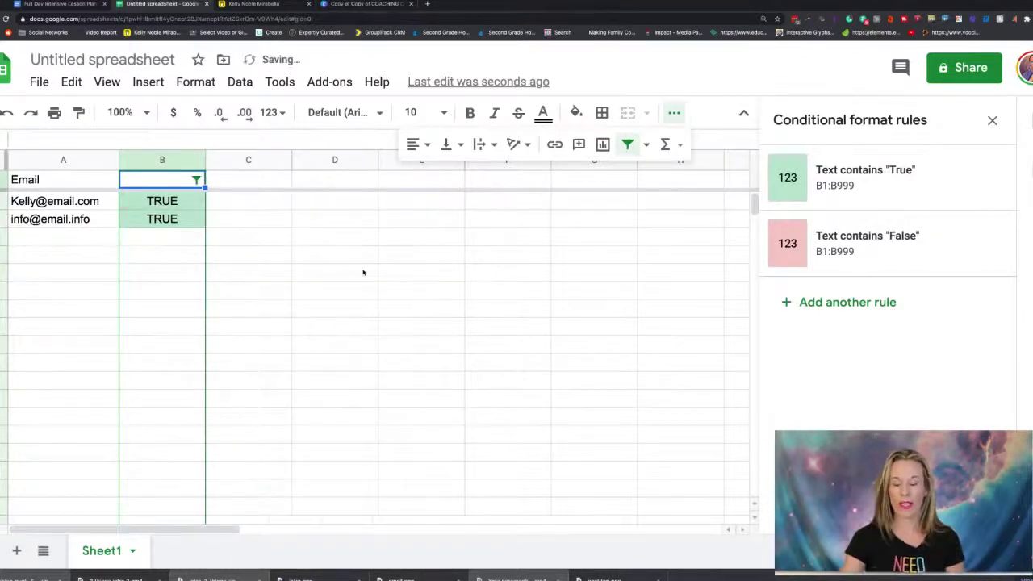